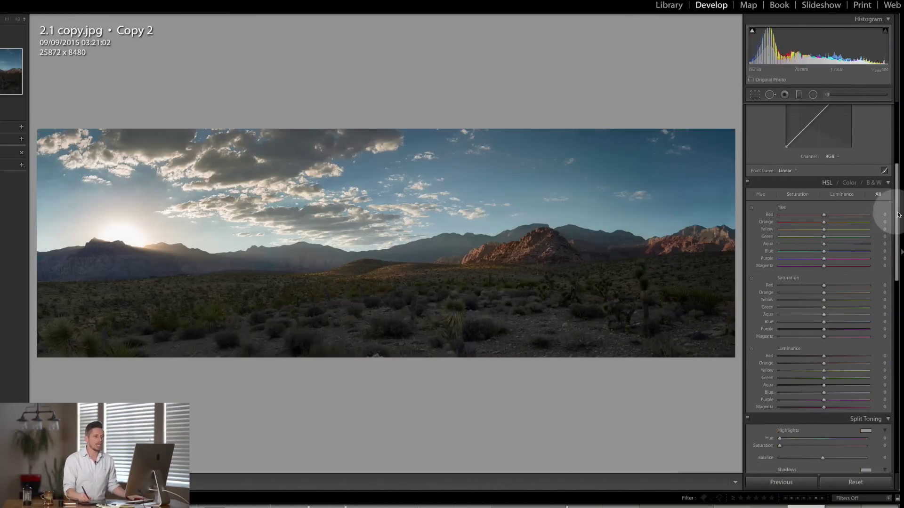
scroll(895, 212, "up", 5)
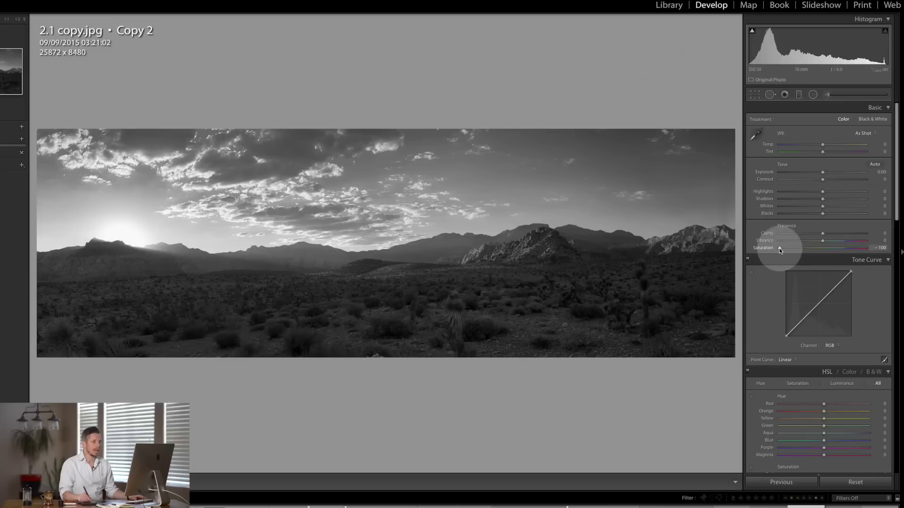
Restore the panorama's colour by bringing Saturation from -100 back to 0.
left_click_drag(783, 249, 805, 249)
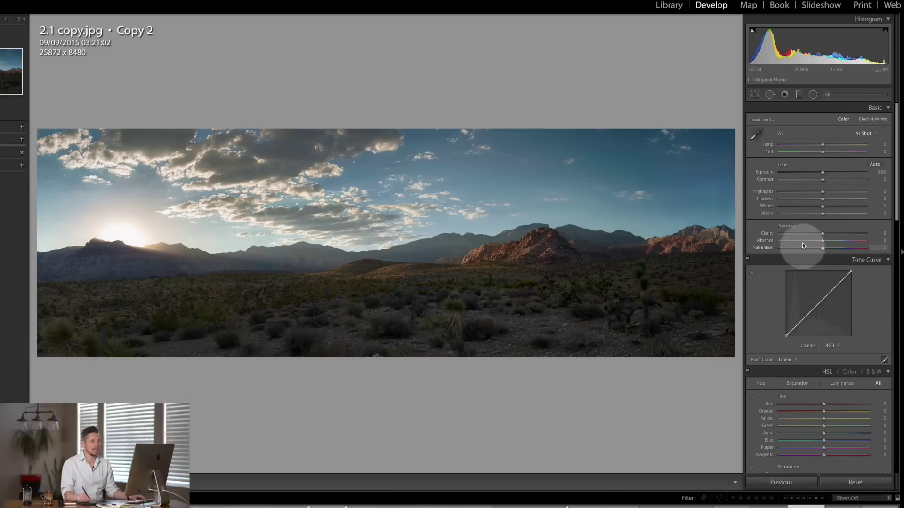
Switch the panorama to black and white, back to colour, then apply the B&W Mix.
left_click(878, 120)
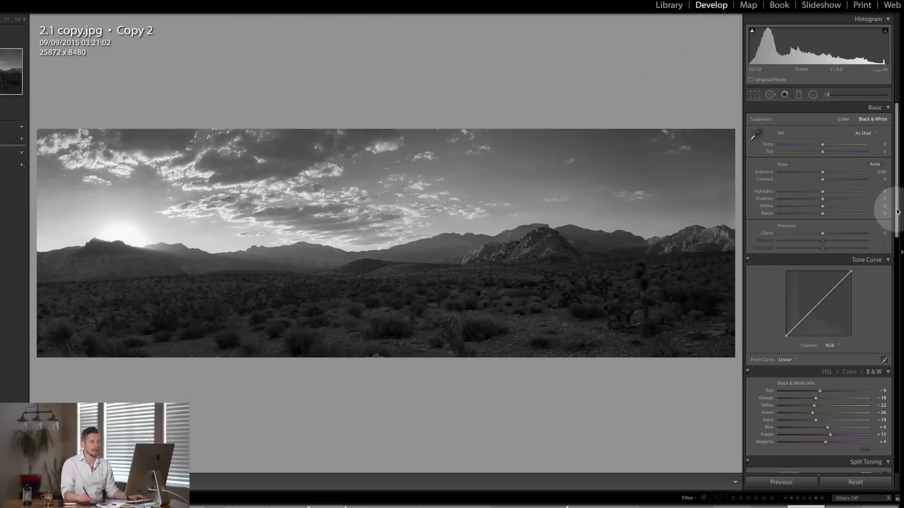
left_click(843, 121)
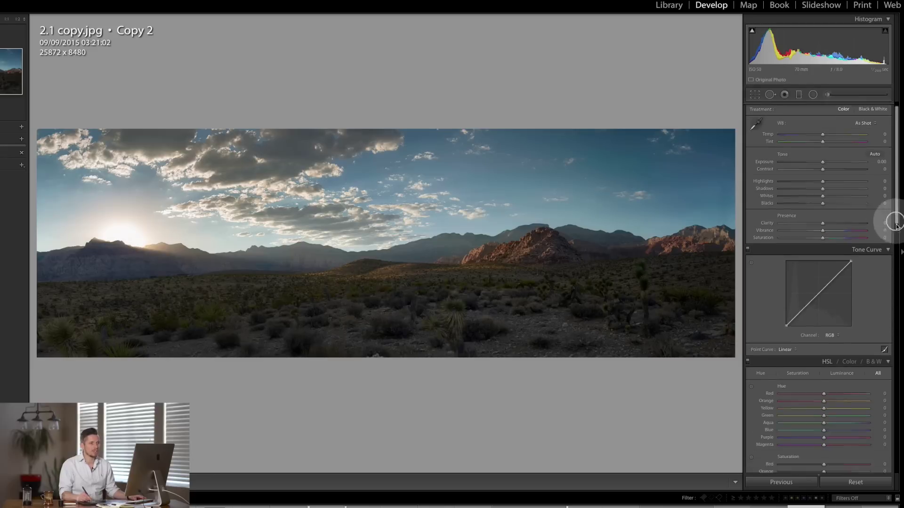
left_click_drag(896, 221, 891, 283)
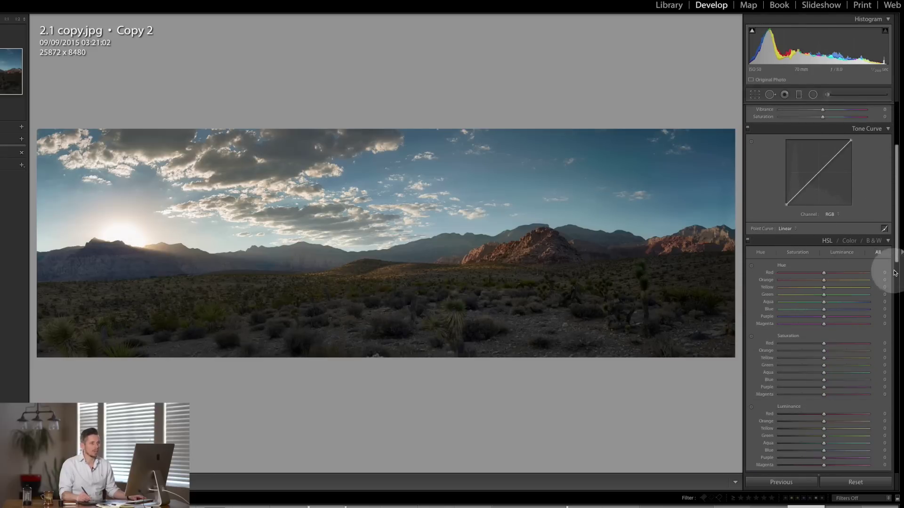
scroll(896, 258, "down", 3)
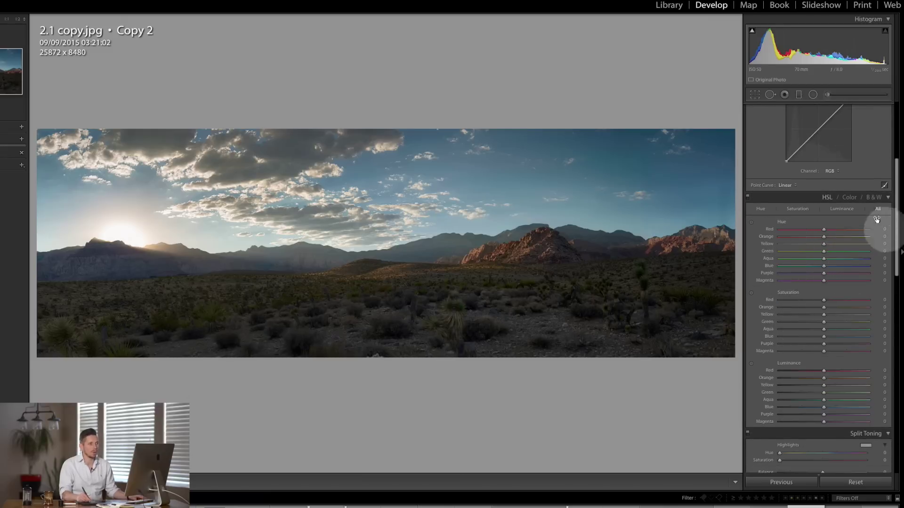
left_click(874, 198)
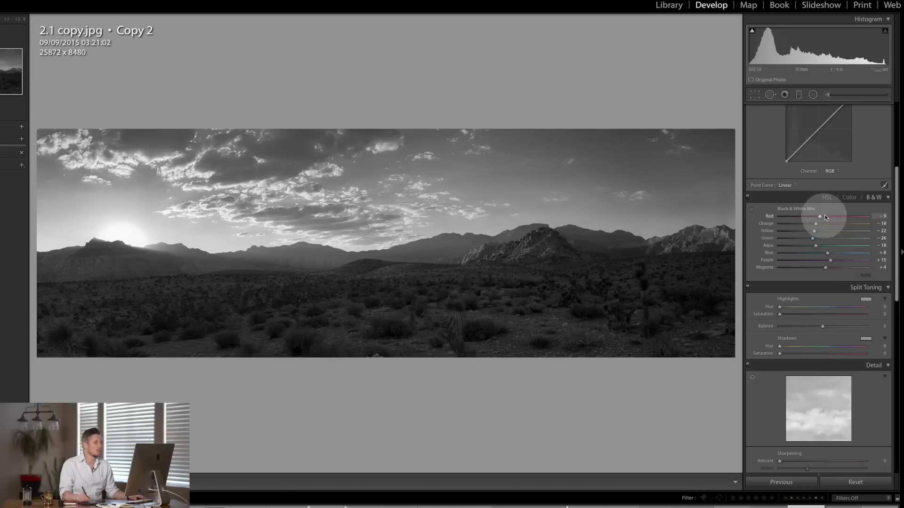
mouse_move(896, 219)
left_mouse_down()
mouse_move(899, 231)
mouse_move(900, 157)
left_mouse_up()
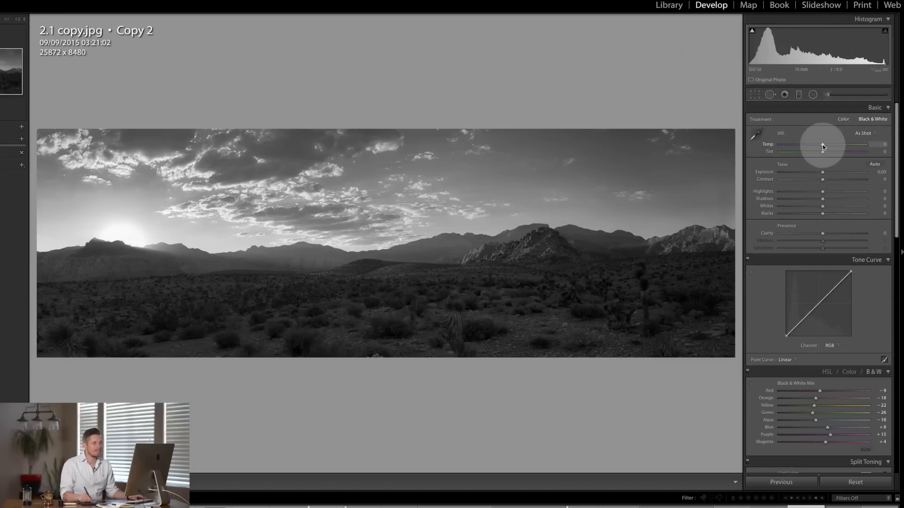
Warm the white balance Temp to +70, then lower it to +8.
left_click_drag(823, 145, 856, 145)
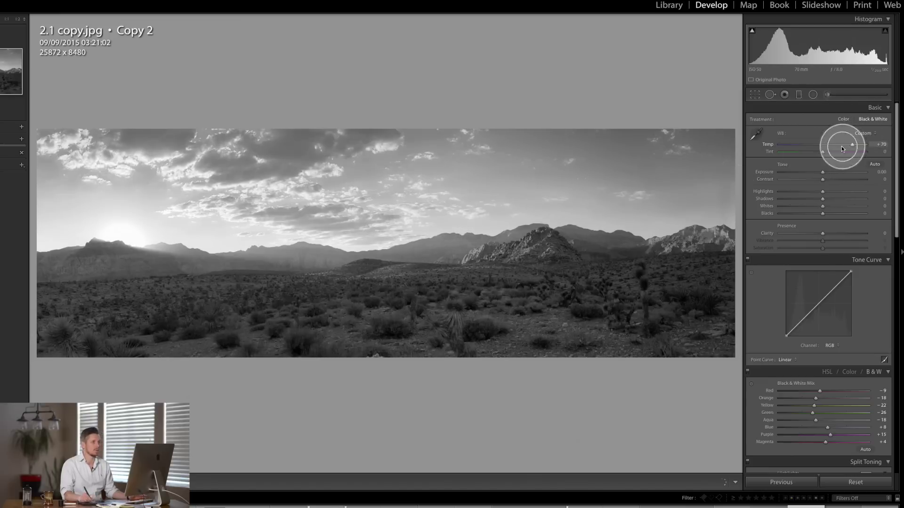
left_click_drag(841, 146, 824, 146)
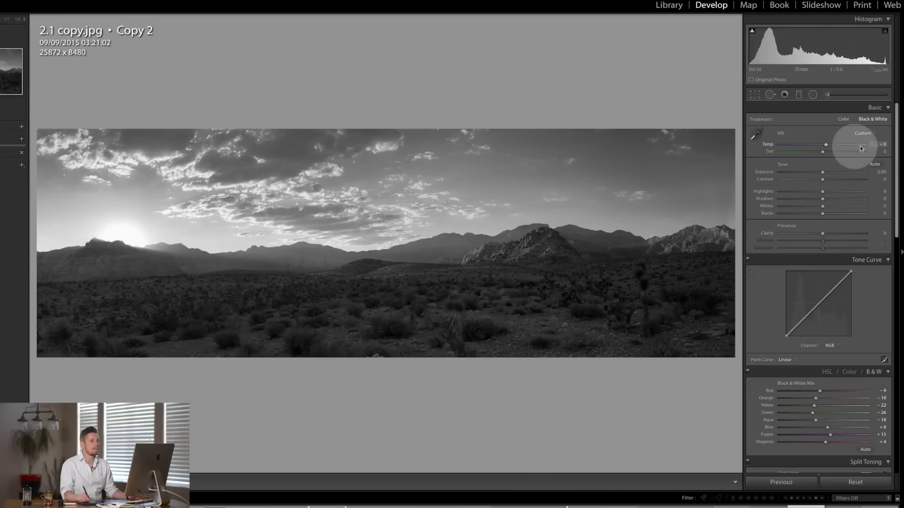
mouse_move(897, 144)
left_mouse_down()
mouse_move(901, 247)
mouse_move(891, 244)
left_mouse_up()
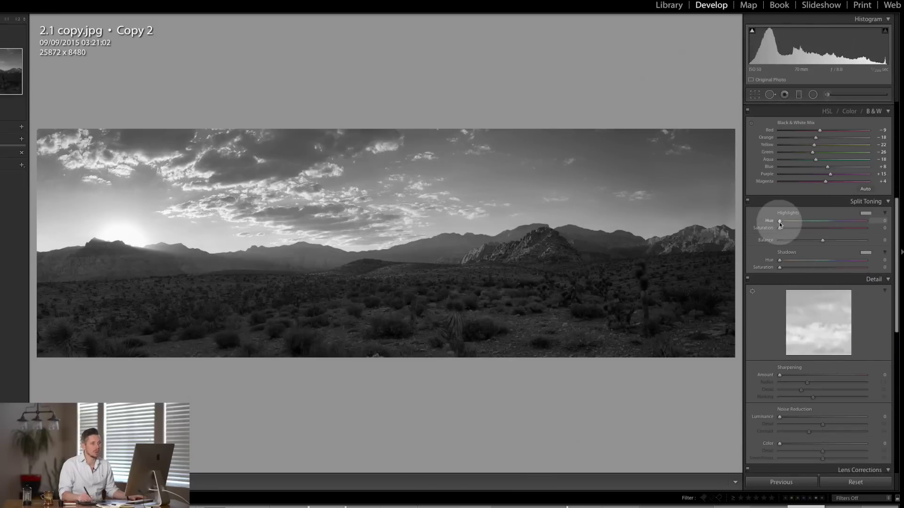
left_click_drag(780, 221, 848, 228)
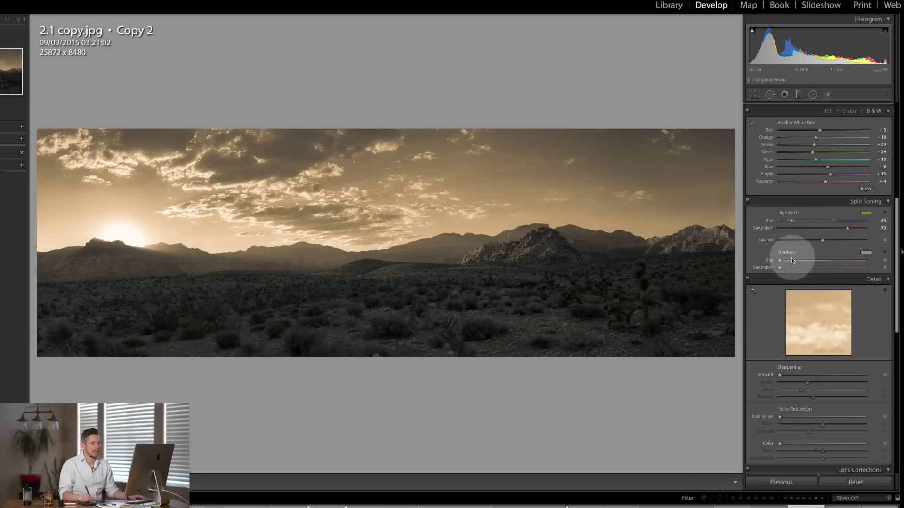
left_click_drag(782, 267, 784, 268)
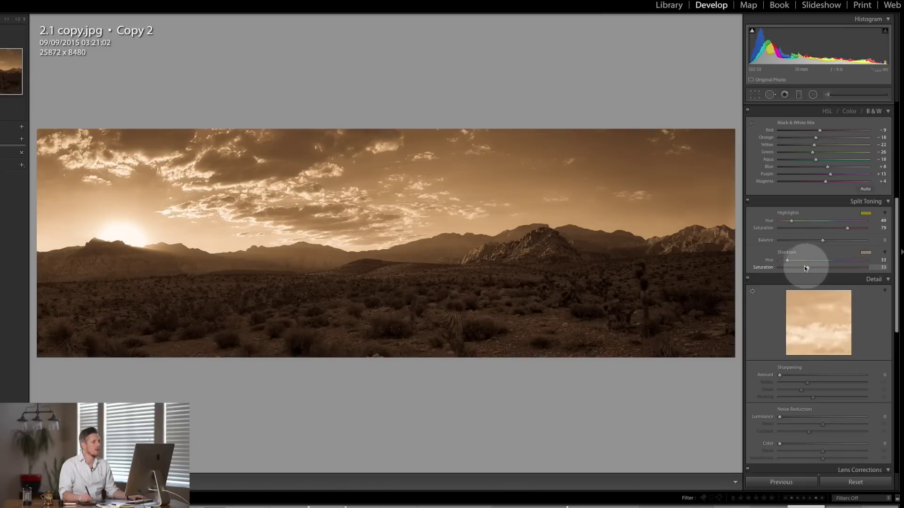
left_click_drag(800, 267, 797, 268)
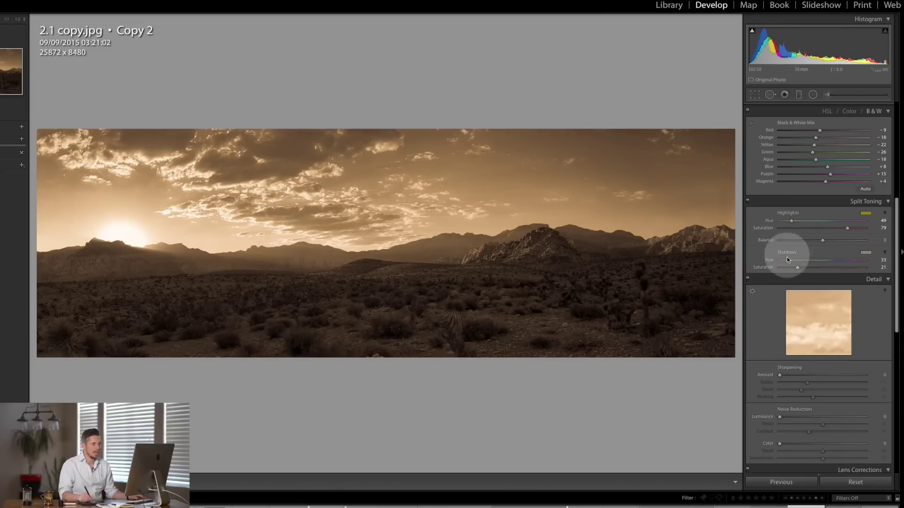
left_click_drag(797, 268, 759, 268)
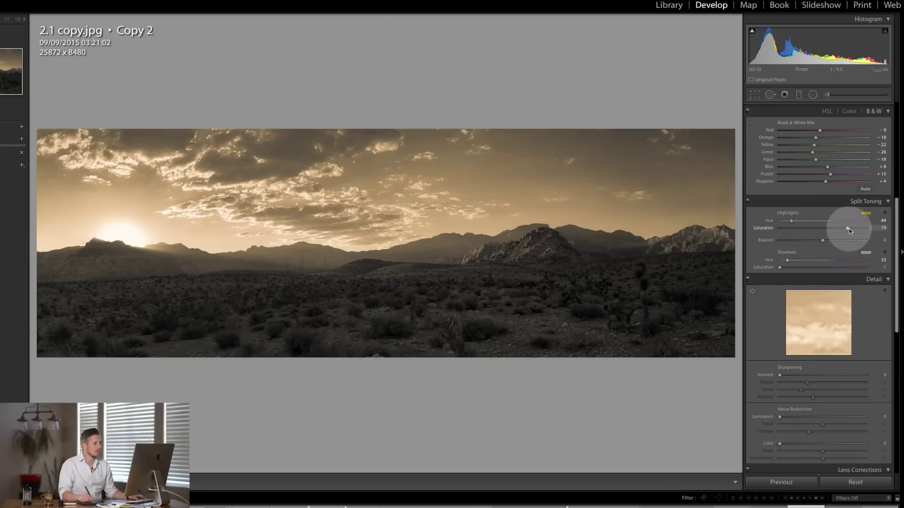
left_click_drag(849, 228, 760, 228)
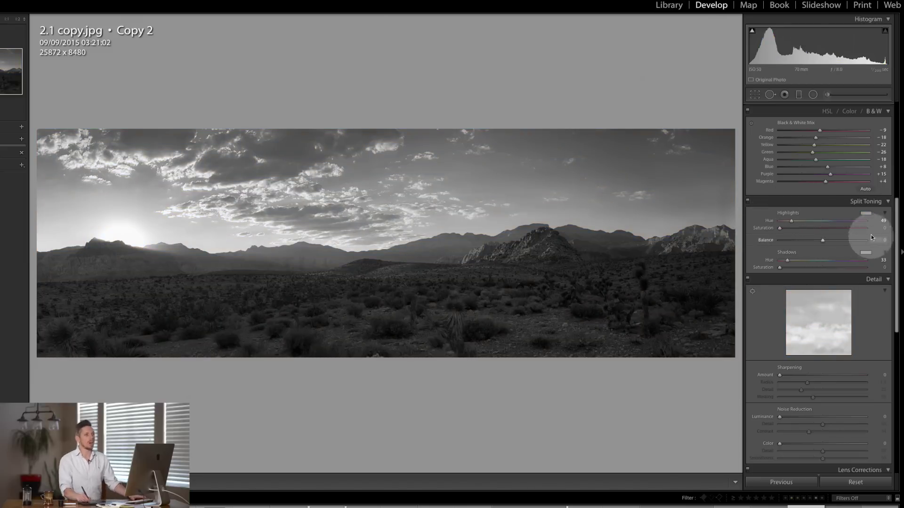
scroll(882, 205, "up", 3)
scroll(882, 202, "up", 3)
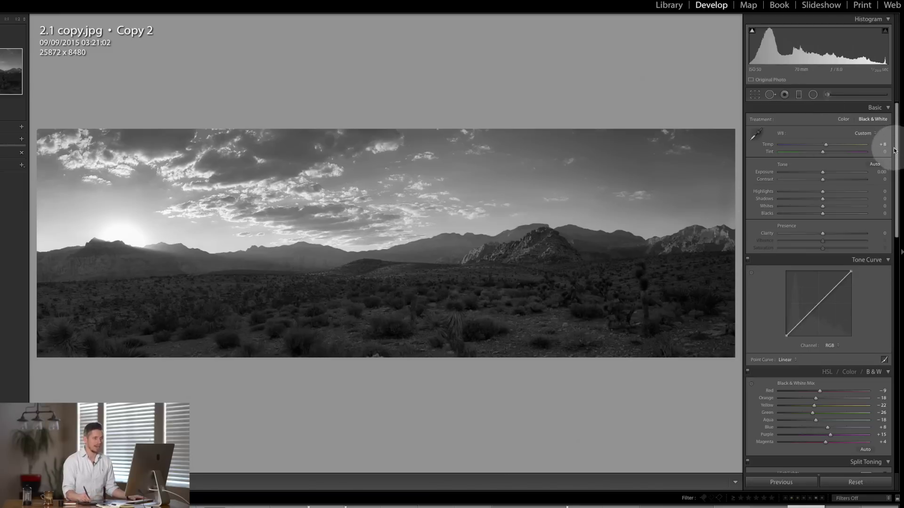
scroll(892, 151, "down", 2)
scroll(888, 155, "up", 2)
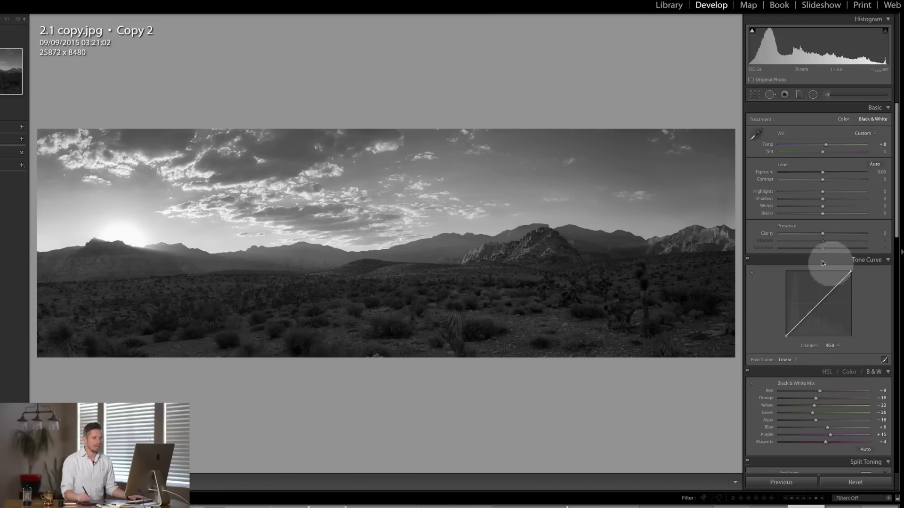
mouse_move(817, 308)
left_mouse_down()
mouse_move(812, 286)
mouse_move(824, 292)
mouse_move(827, 283)
left_mouse_up()
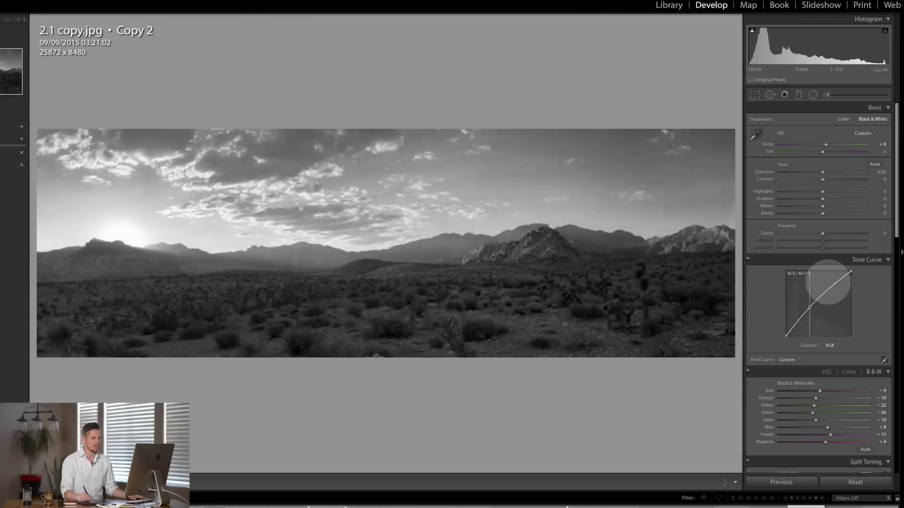
left_click(829, 346)
left_click(832, 350)
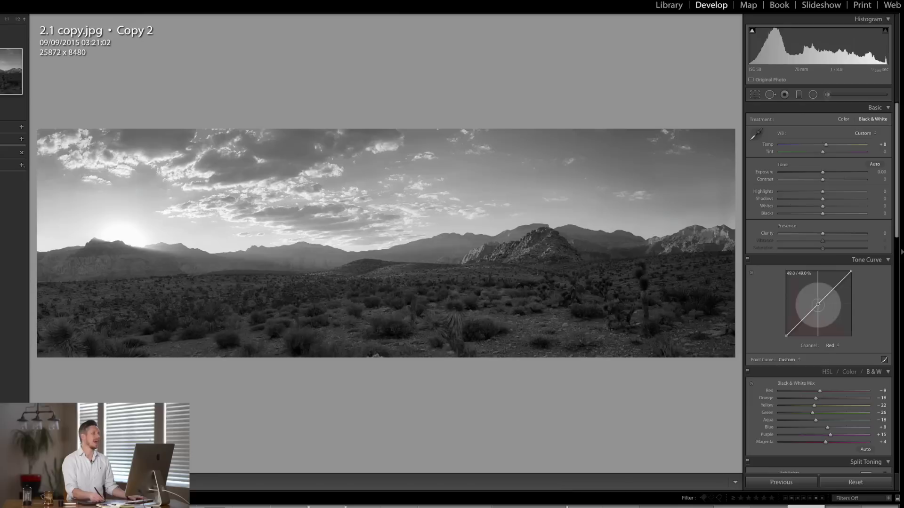
left_click_drag(818, 303, 814, 300)
double_click(814, 304)
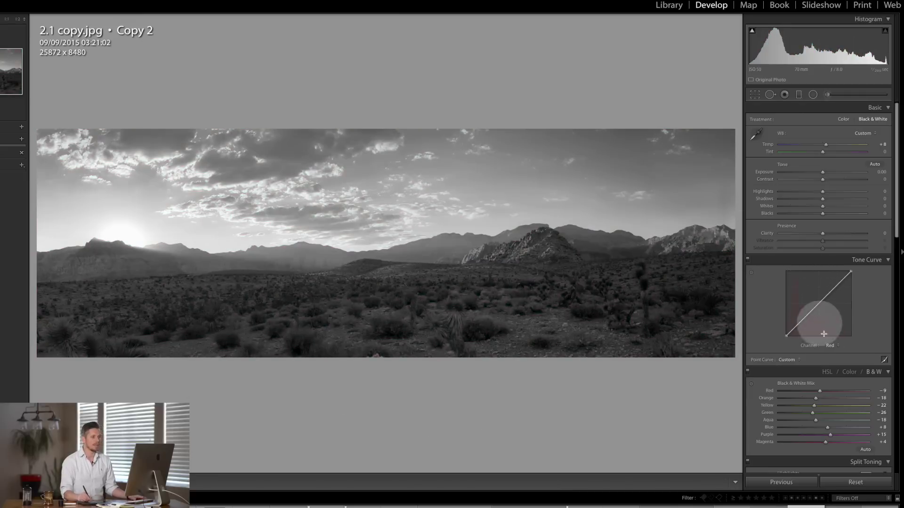
left_click(829, 345)
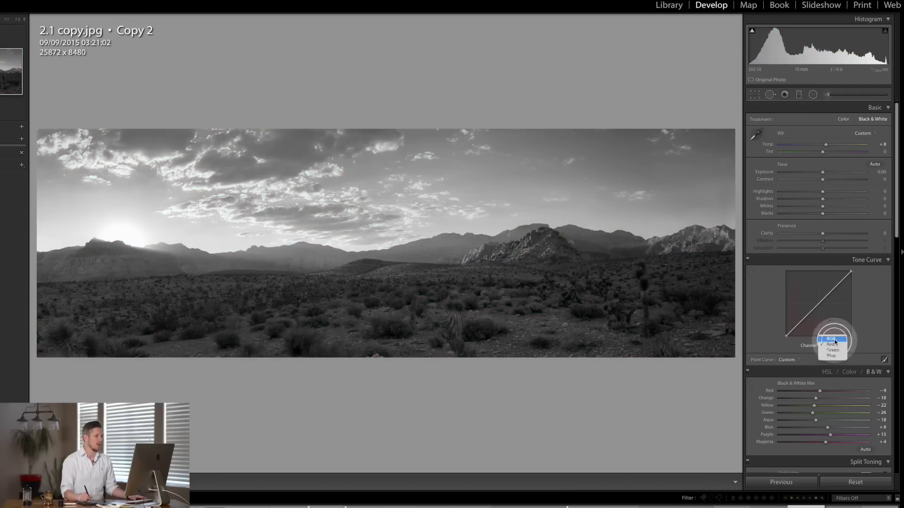
double_click(814, 303)
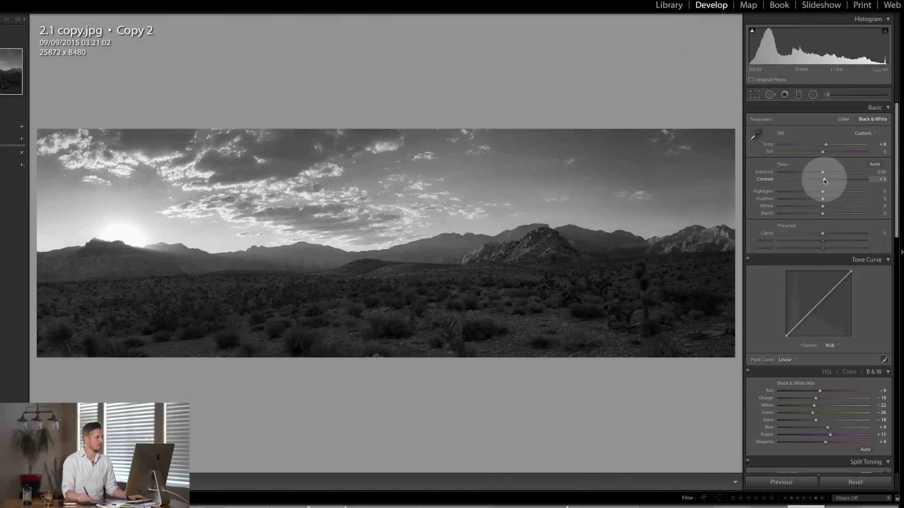
Set Contrast +21, Highlights -12, Shadows +73 and Clarity +61 in the Basic panel.
mouse_move(824, 179)
left_mouse_down()
mouse_move(849, 179)
mouse_move(831, 179)
left_mouse_up()
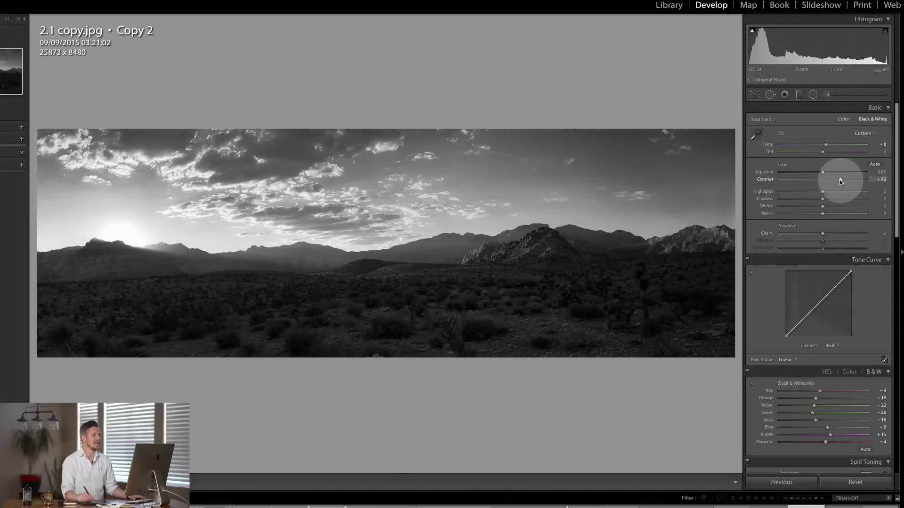
left_click(812, 191)
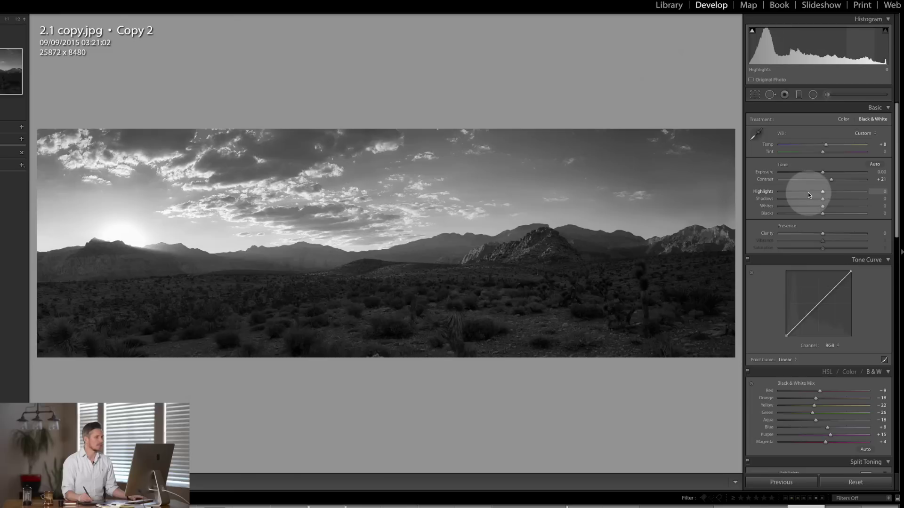
left_click(808, 192)
left_click_drag(810, 191, 820, 190)
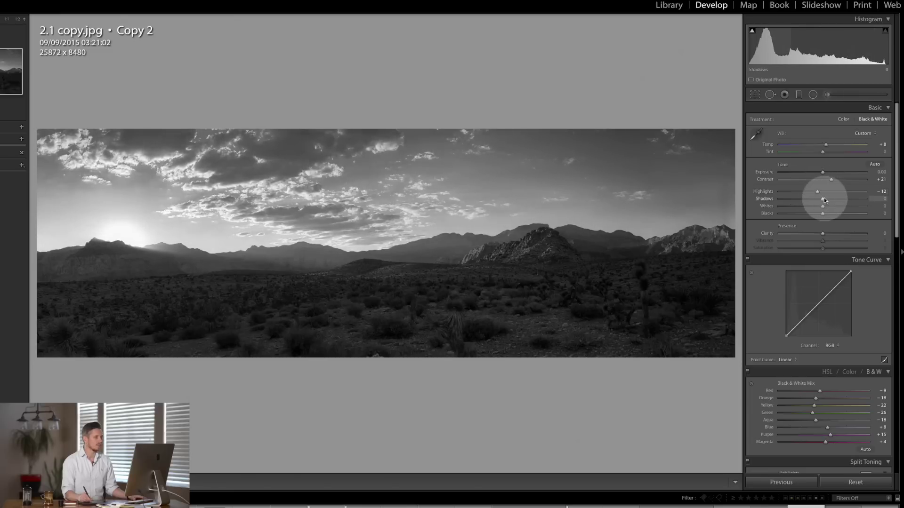
left_click_drag(844, 197, 854, 198)
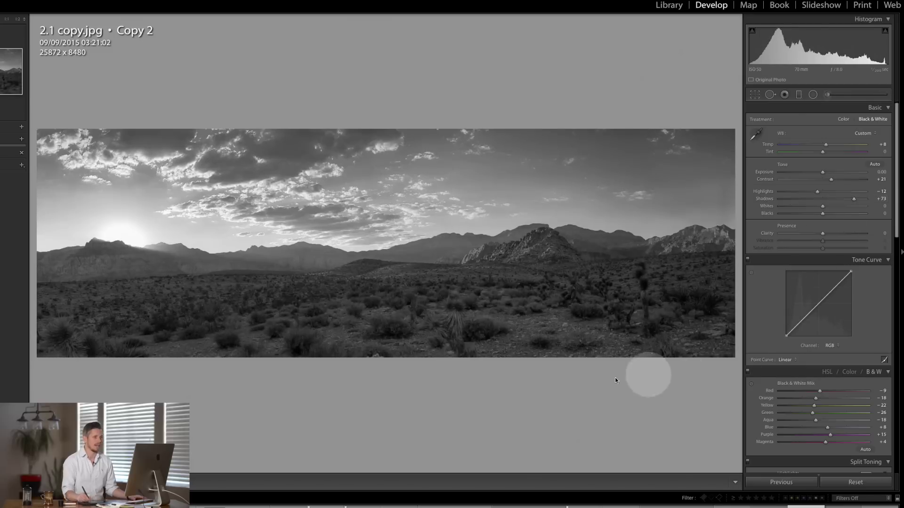
scroll(882, 184, "down", 2)
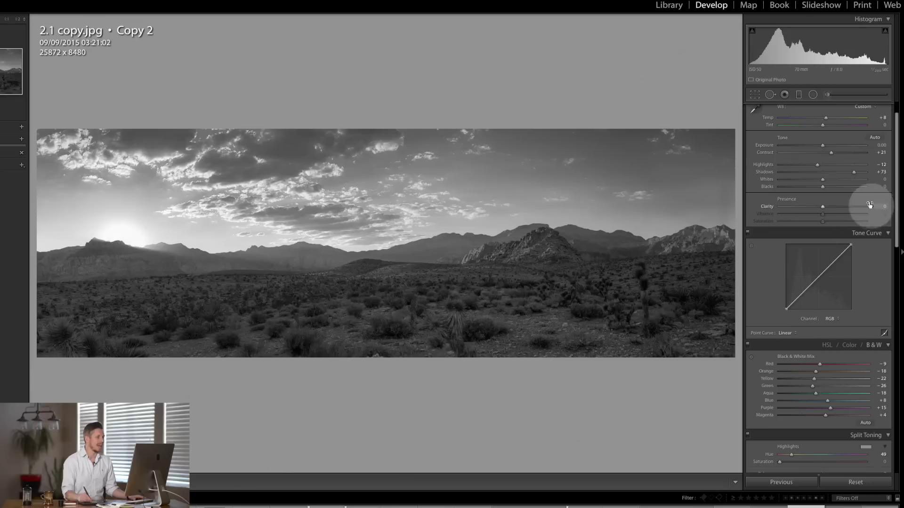
mouse_move(822, 207)
left_mouse_down()
mouse_move(856, 206)
mouse_move(847, 206)
left_mouse_up()
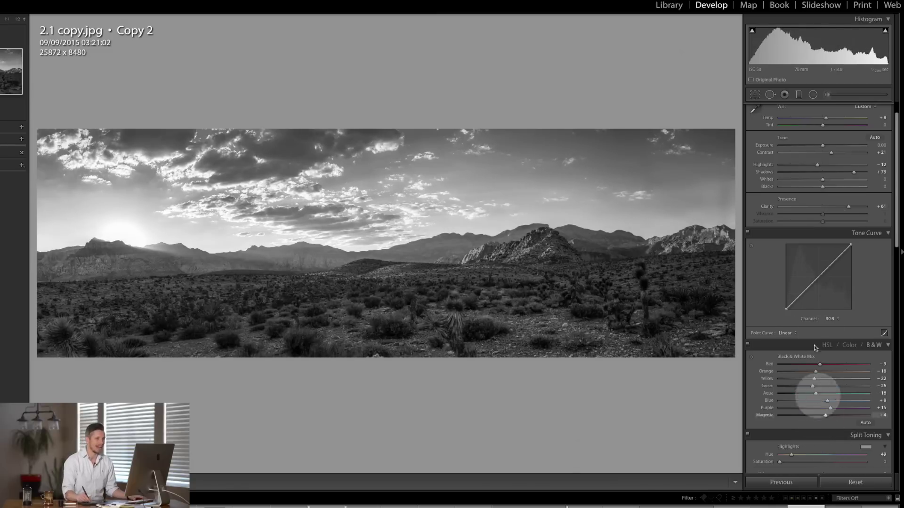
scroll(895, 195, "down", 3)
scroll(880, 212, "down", 2)
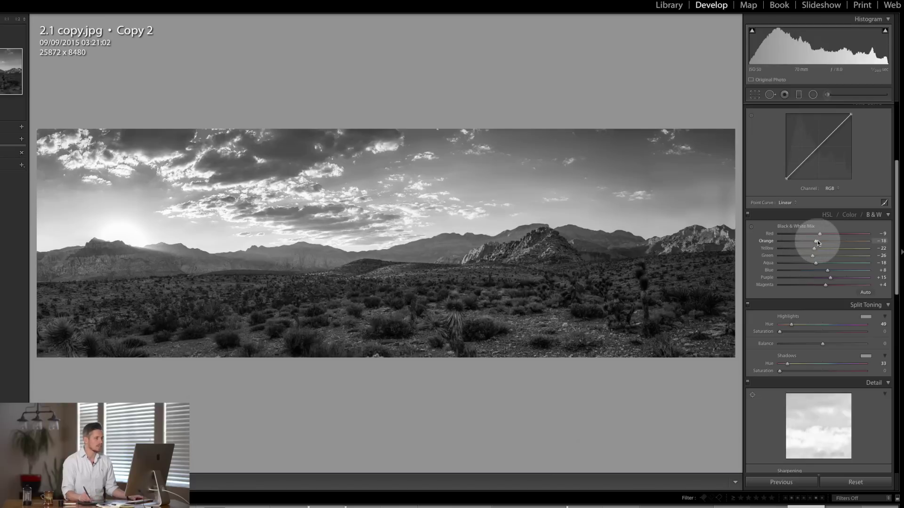
Set the B&W mix to Orange +38, Yellow -7, Green -100 and Aqua +100.
mouse_move(821, 242)
left_mouse_down()
mouse_move(810, 245)
mouse_move(852, 245)
mouse_move(812, 249)
left_mouse_up()
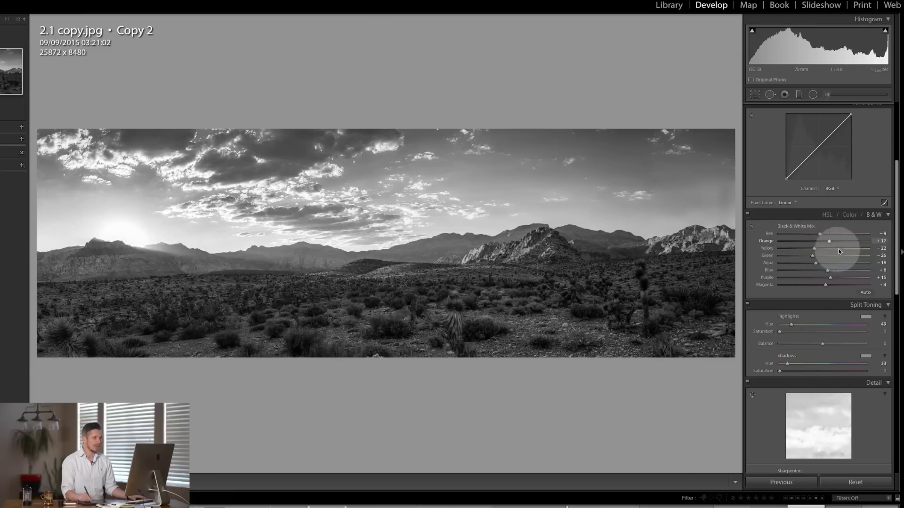
mouse_move(812, 250)
left_mouse_down()
mouse_move(848, 249)
mouse_move(842, 246)
left_mouse_up()
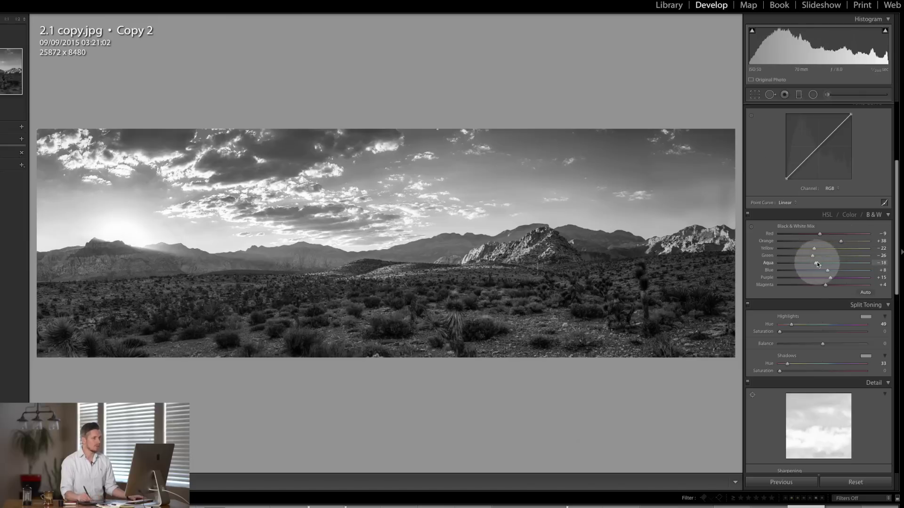
mouse_move(856, 259)
left_mouse_down()
mouse_move(783, 273)
mouse_move(826, 270)
left_mouse_up()
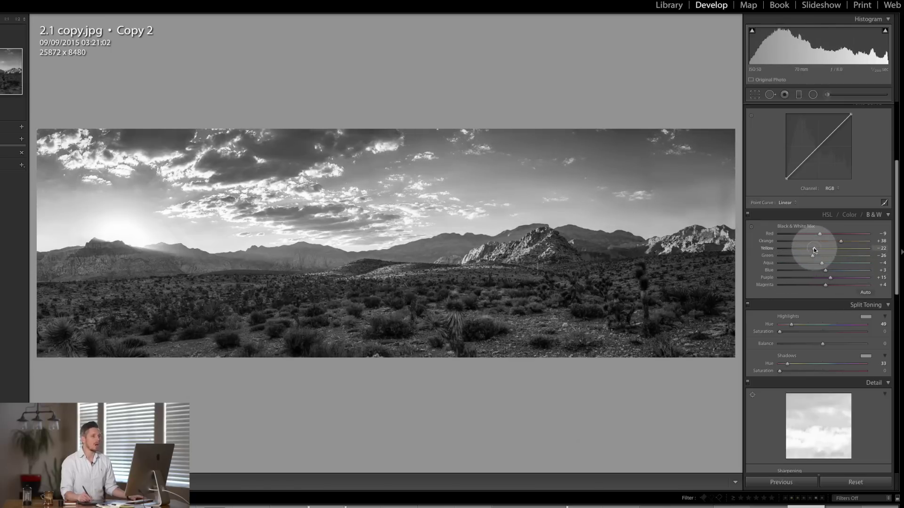
left_click_drag(815, 249, 821, 251)
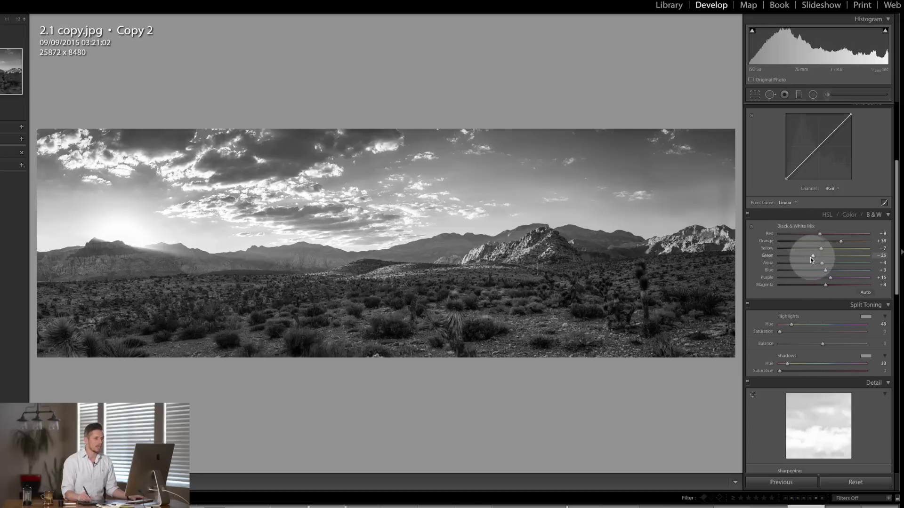
mouse_move(809, 257)
left_mouse_down()
mouse_move(772, 262)
mouse_move(871, 263)
left_mouse_up()
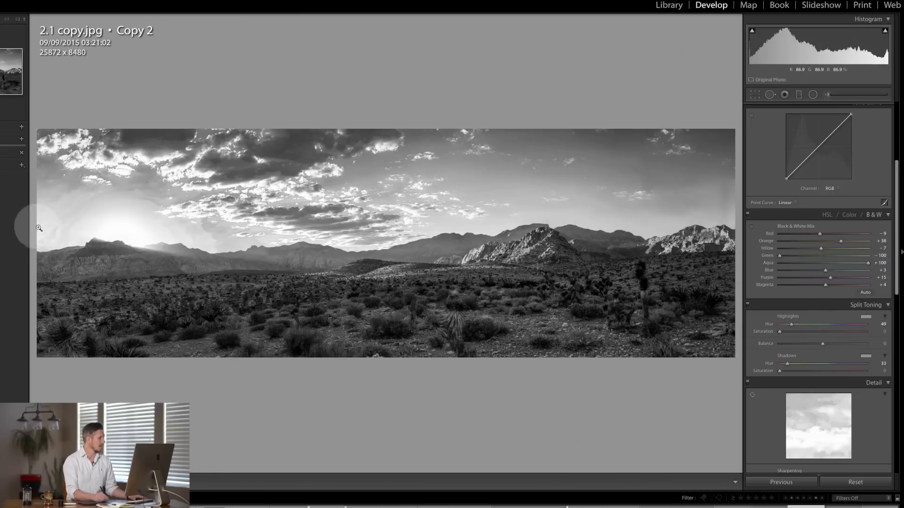
Check the mountain edges at 1:1, then ease Aqua to -4 and Green to -22.
left_click(76, 256)
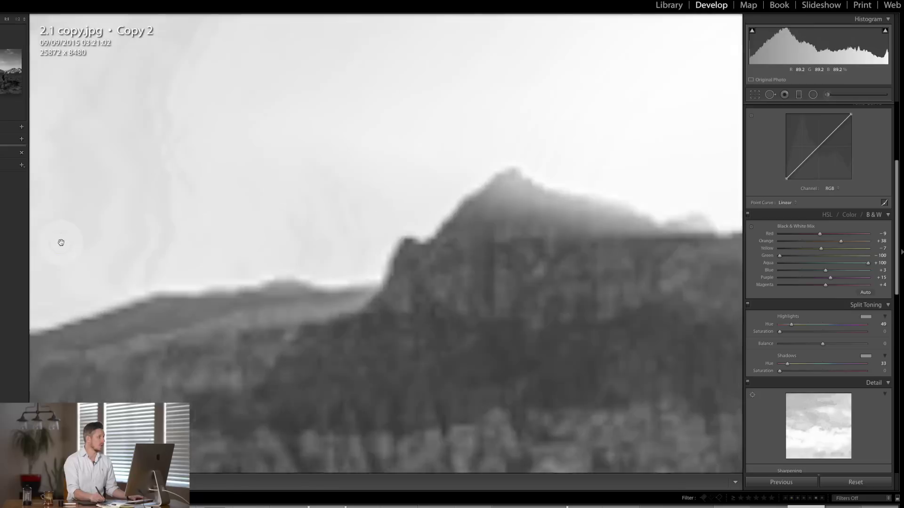
left_click_drag(61, 243, 294, 259)
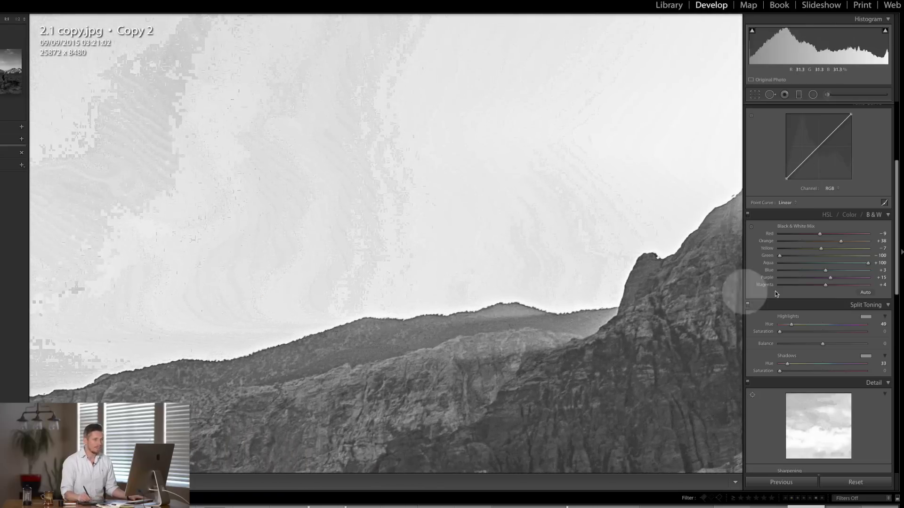
left_click(833, 262)
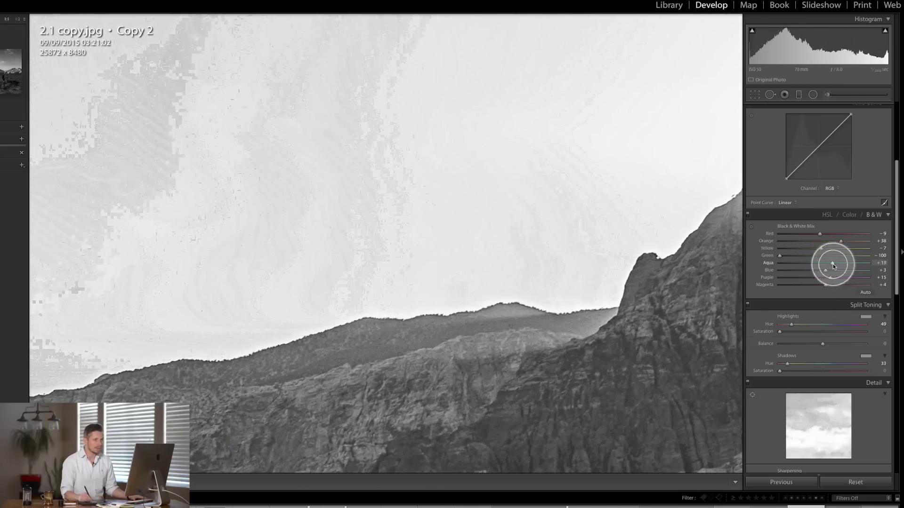
left_click_drag(783, 255, 822, 262)
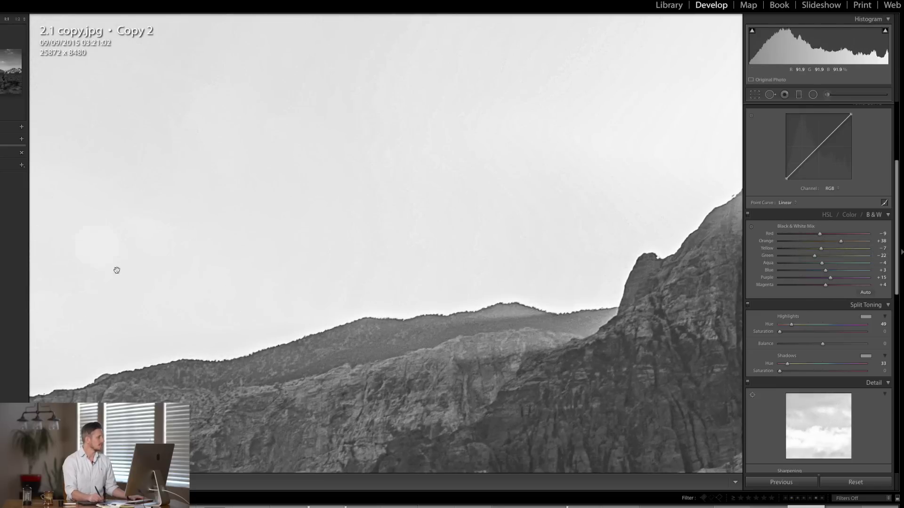
left_click(378, 165)
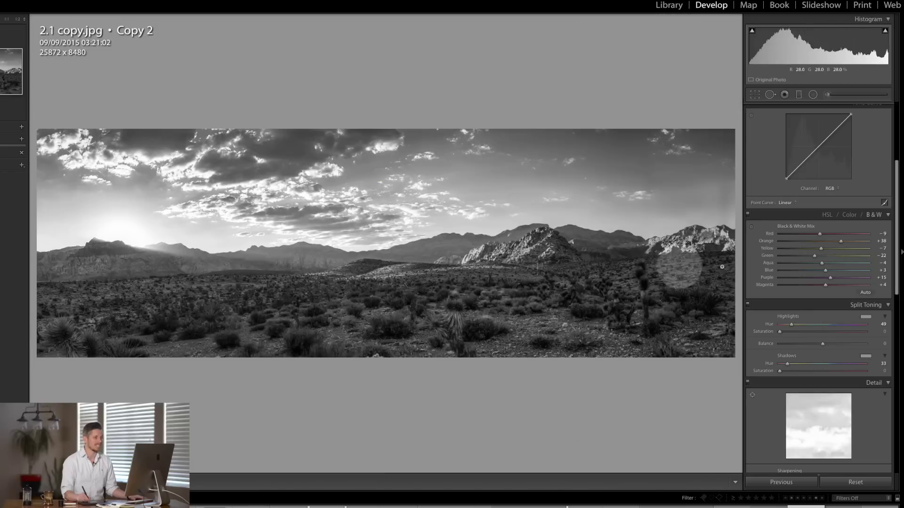
left_click_drag(898, 255, 898, 347)
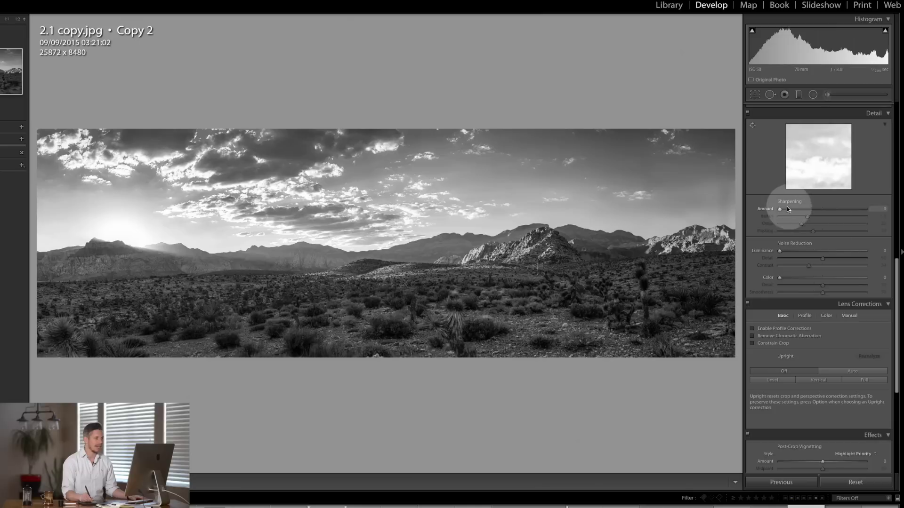
Set sharpening Amount 60, Radius 1.3, Detail 31, Masking 39, with Alt previewing the mask.
left_click_drag(780, 209, 811, 211)
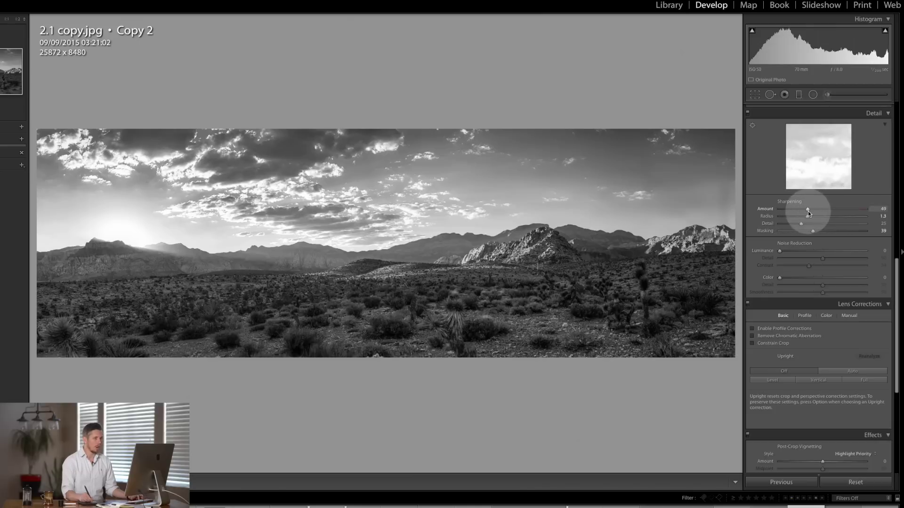
key("alt")
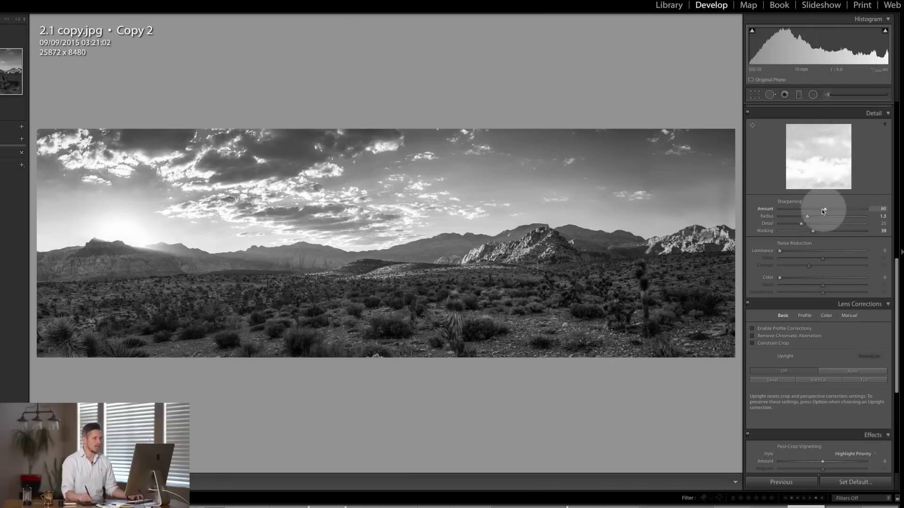
left_click_drag(809, 216, 826, 216)
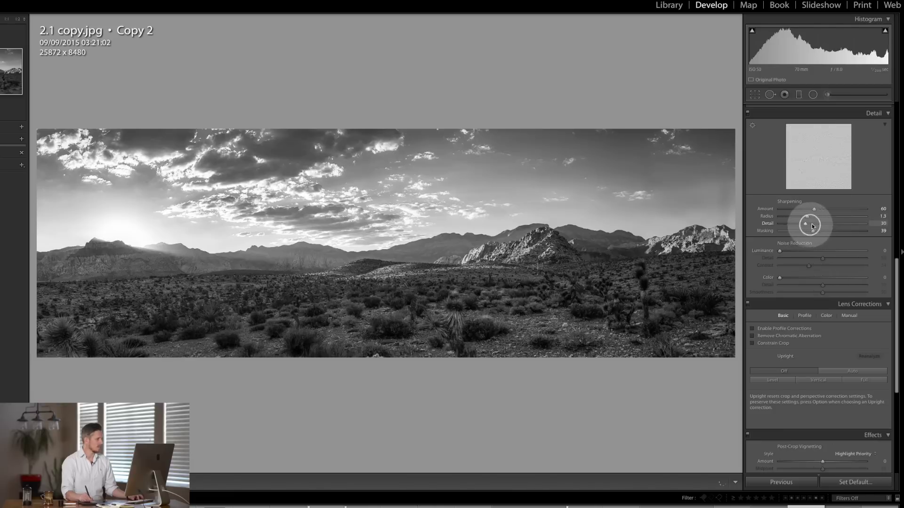
left_click_drag(801, 223, 838, 222)
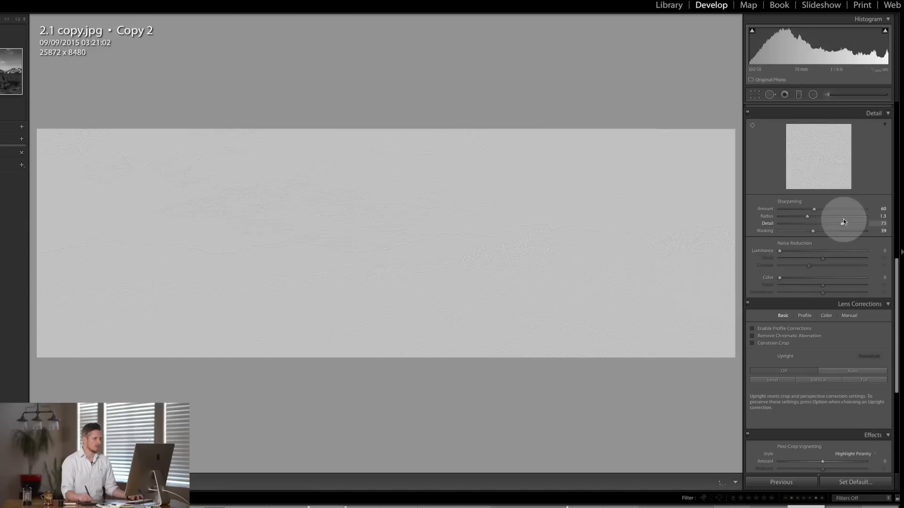
left_click_drag(807, 224, 802, 252)
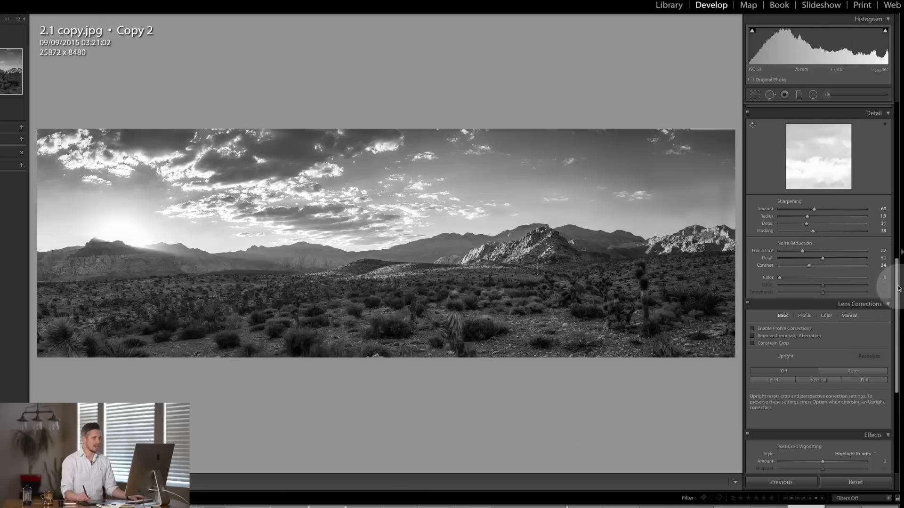
scroll(891, 395, "down", 2)
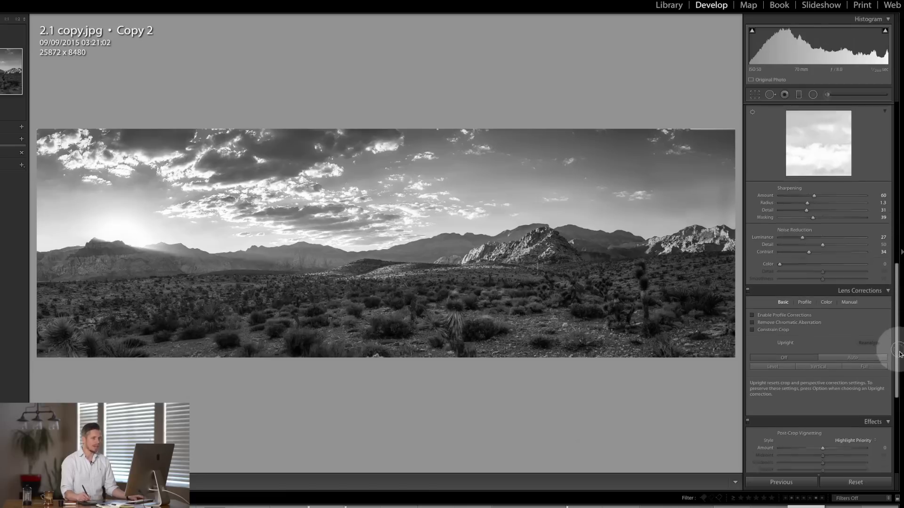
scroll(891, 417, "down", 3)
scroll(891, 414, "down", 1)
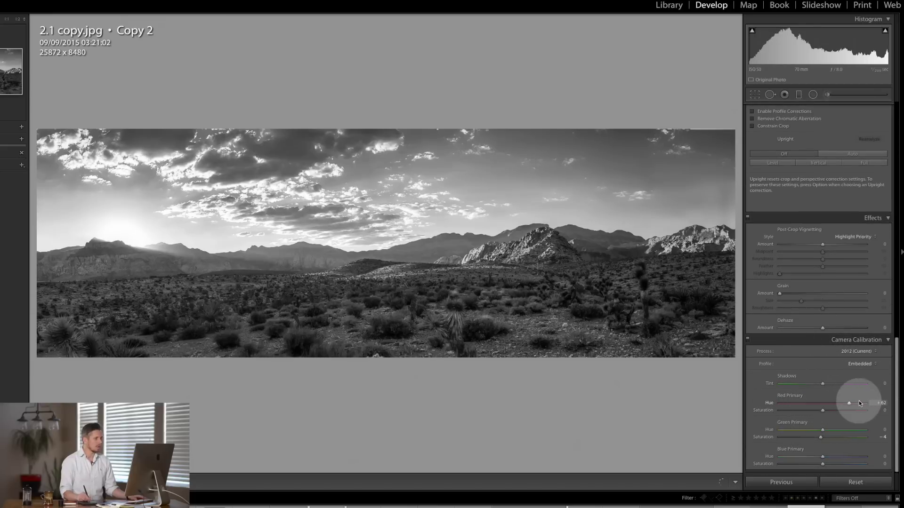
Set Red Primary Hue -2 and Saturation -63, and Blue Primary Saturation +85.
left_click_drag(860, 404, 873, 403)
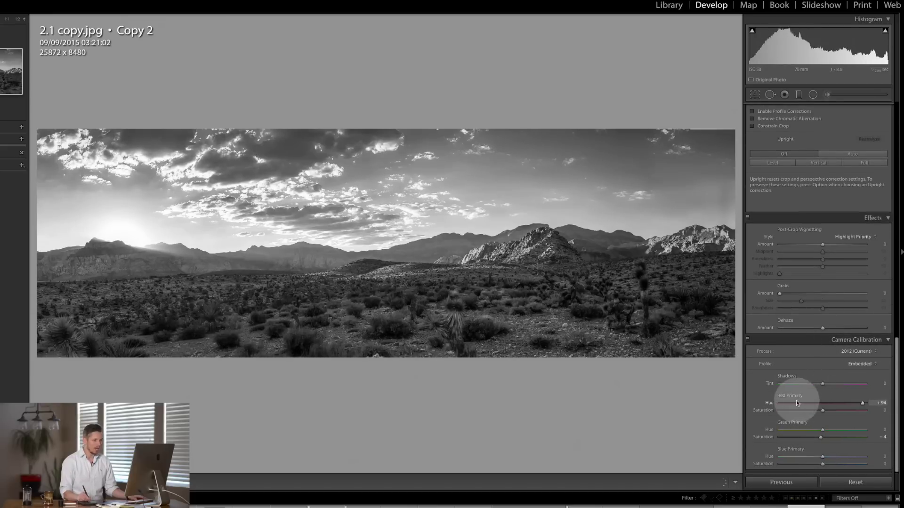
left_click(843, 403)
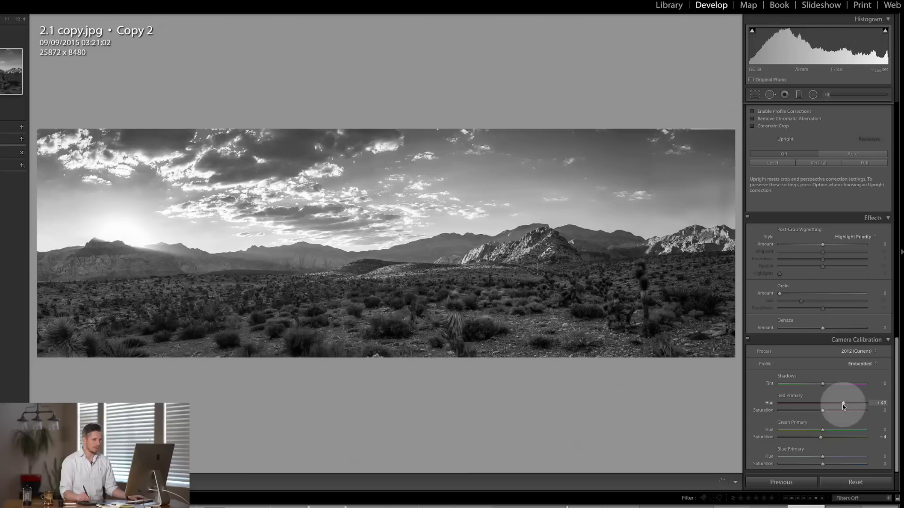
mouse_move(841, 407)
left_mouse_down()
mouse_move(827, 409)
mouse_move(838, 413)
left_mouse_up()
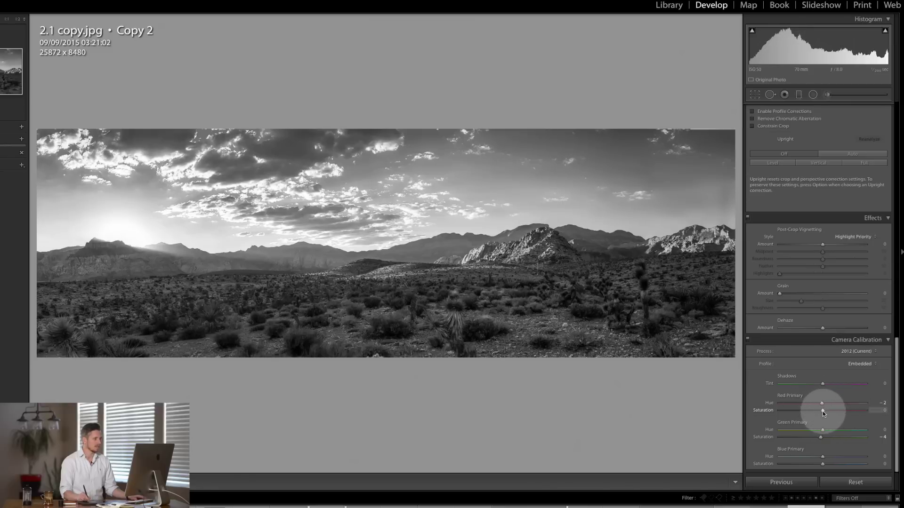
left_click_drag(838, 413, 752, 414)
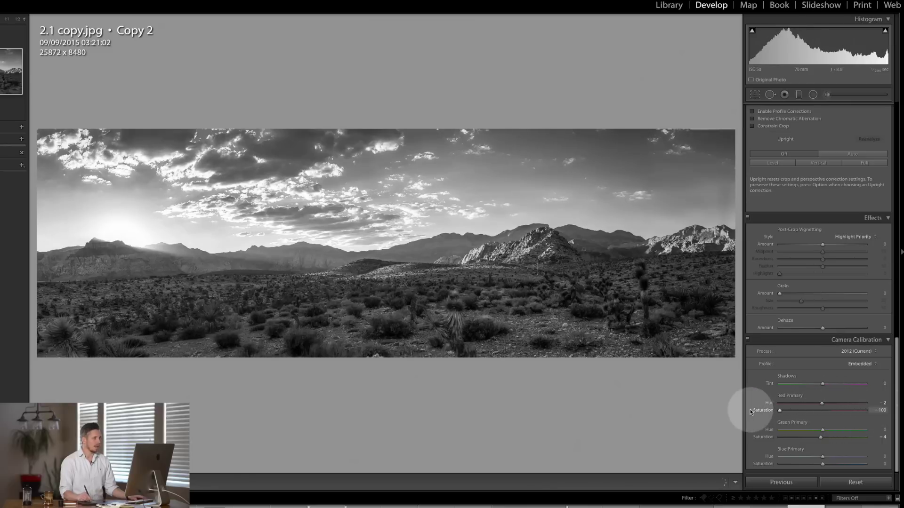
mouse_move(848, 400)
left_mouse_down()
mouse_move(796, 405)
mouse_move(802, 409)
left_mouse_up()
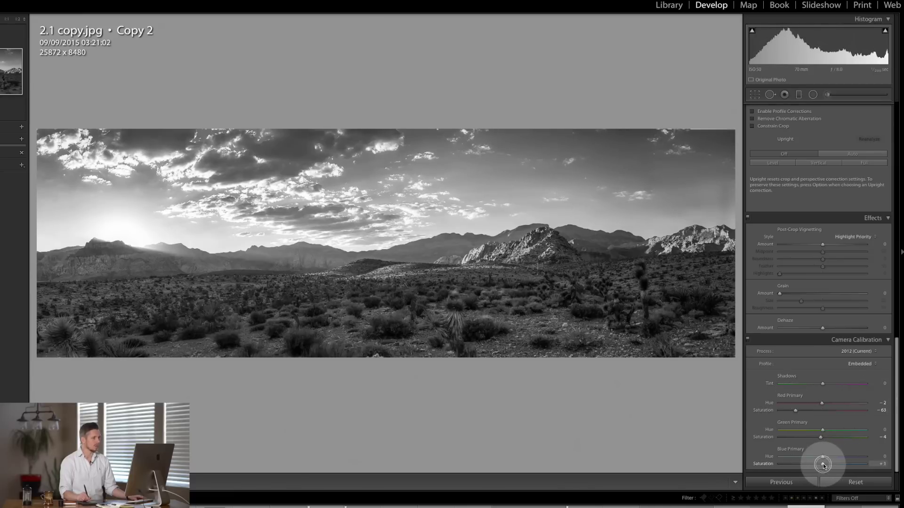
mouse_move(823, 465)
left_mouse_down()
mouse_move(747, 466)
mouse_move(868, 455)
mouse_move(747, 460)
left_mouse_up()
mouse_move(806, 460)
left_mouse_down()
mouse_move(864, 458)
mouse_move(846, 464)
left_mouse_up()
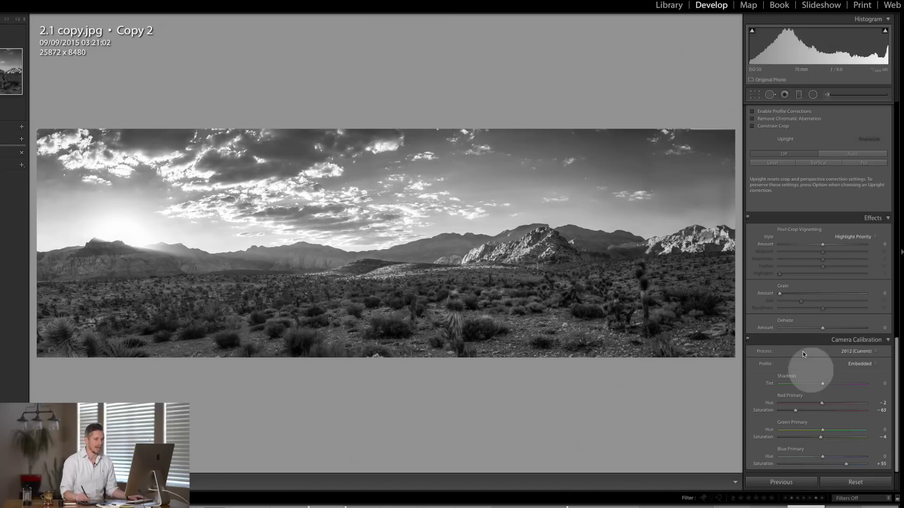
scroll(894, 344, "up", 2)
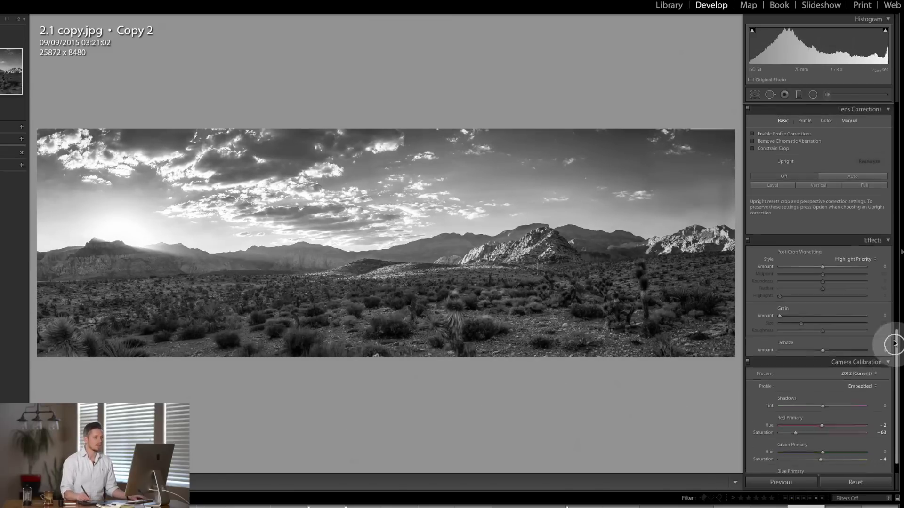
scroll(876, 247, "up", 5)
scroll(851, 128, "up", 5)
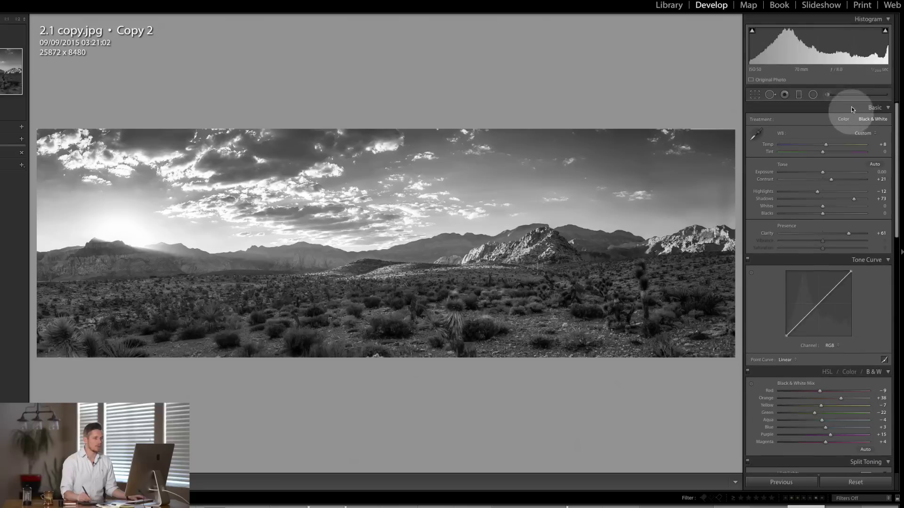
Add tone curve points, pulling shadows down and highlights up into an S-curve.
left_click(817, 305)
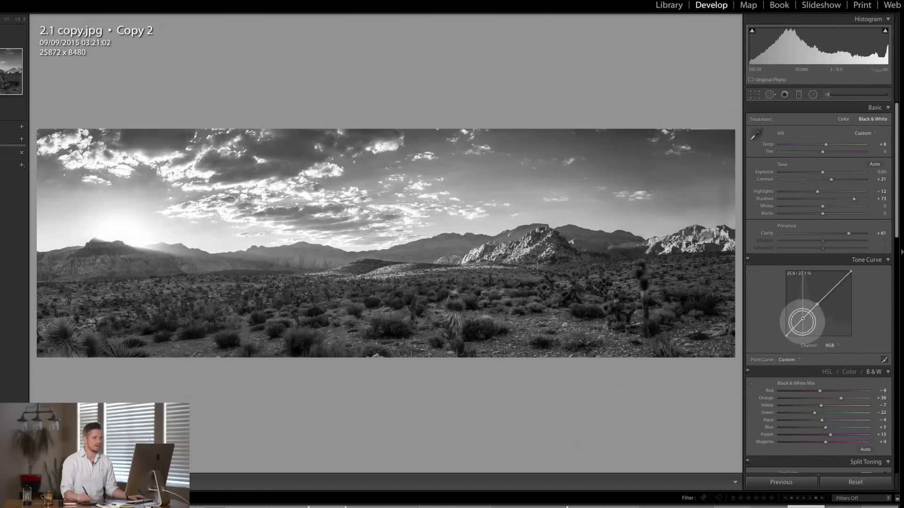
left_click_drag(803, 318, 803, 323)
left_click_drag(828, 294, 829, 291)
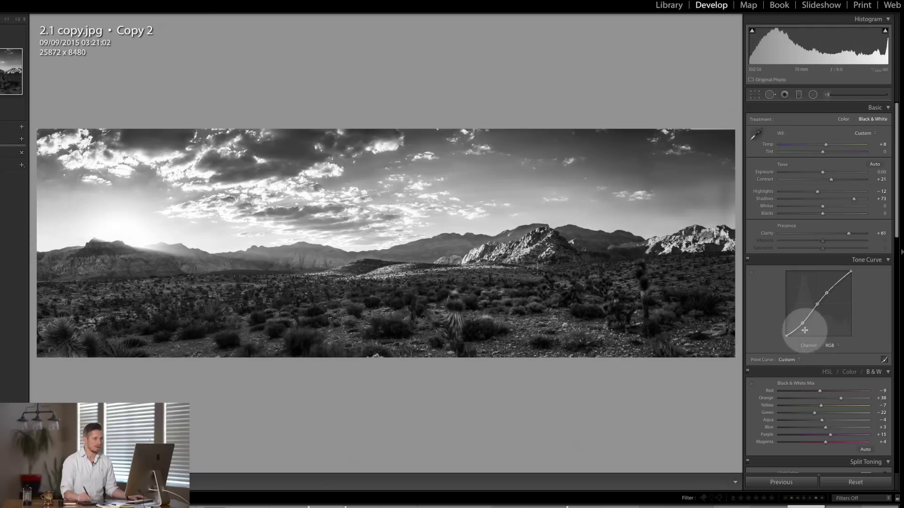
left_click_drag(803, 323, 802, 321)
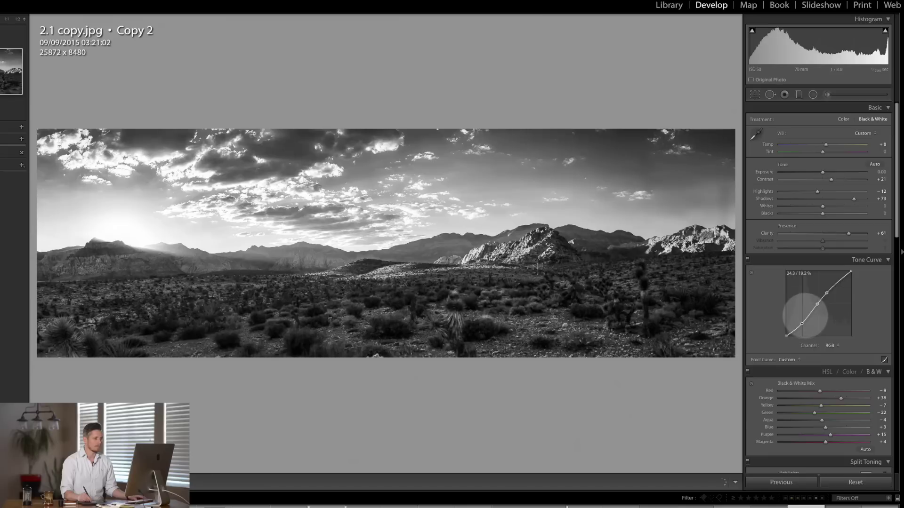
left_click_drag(801, 324, 798, 323)
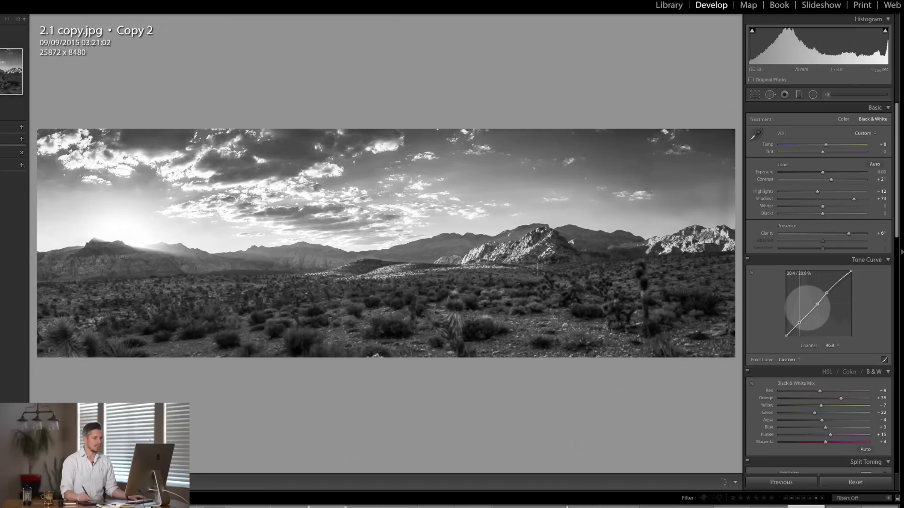